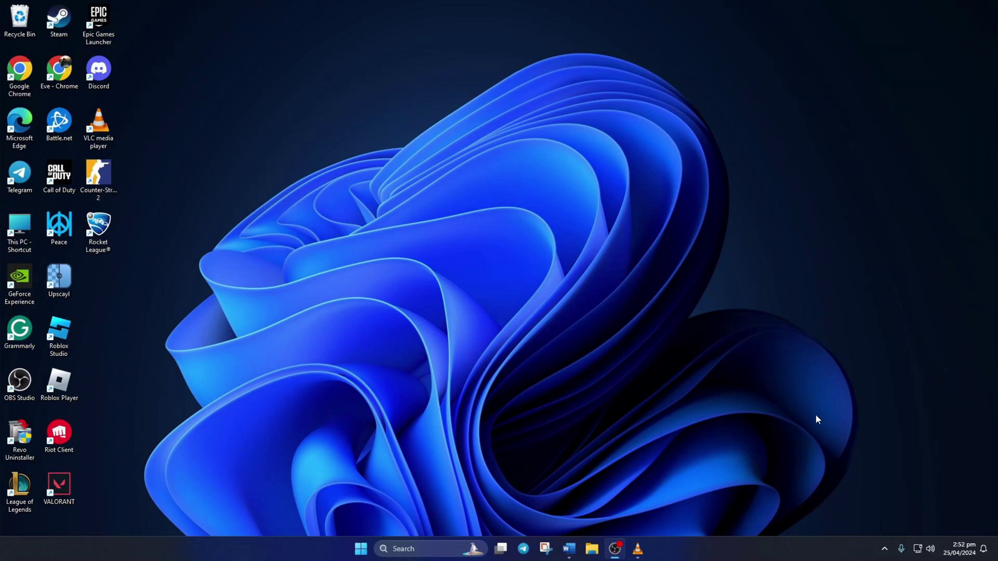
Exit Steam from the system tray and open its install folder, C:\Program Files (x86)\Steam
click(885, 550)
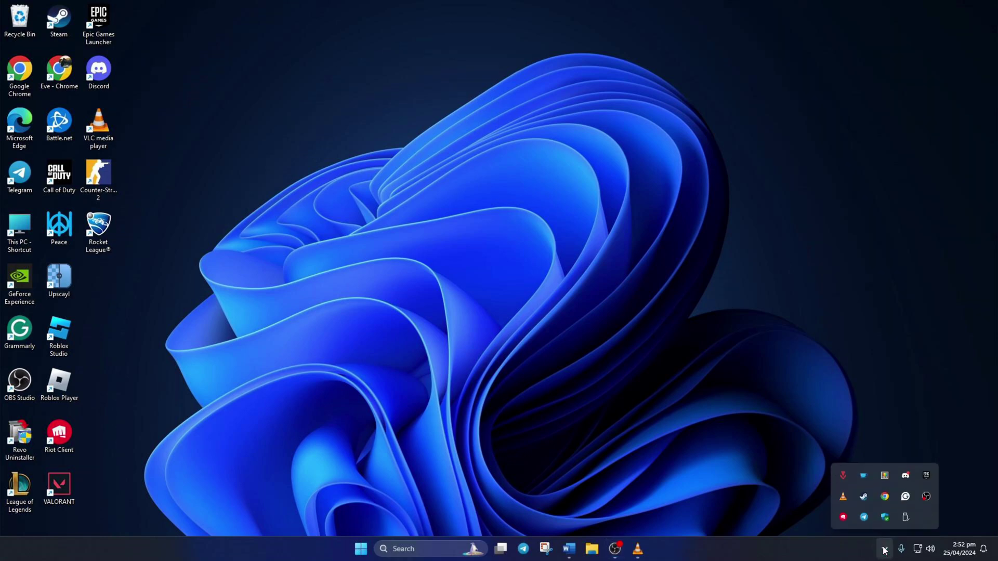
right_click(863, 497)
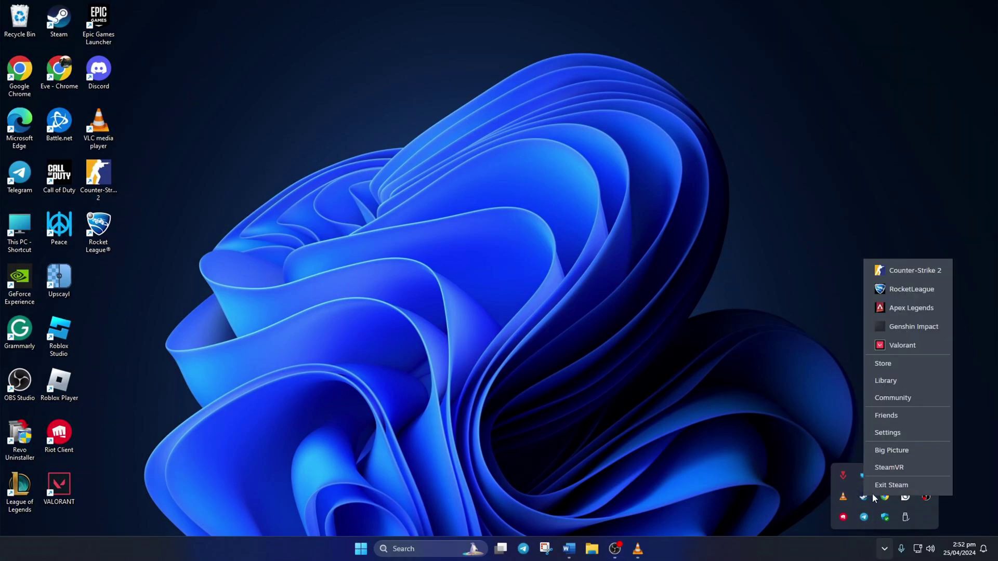
click(889, 484)
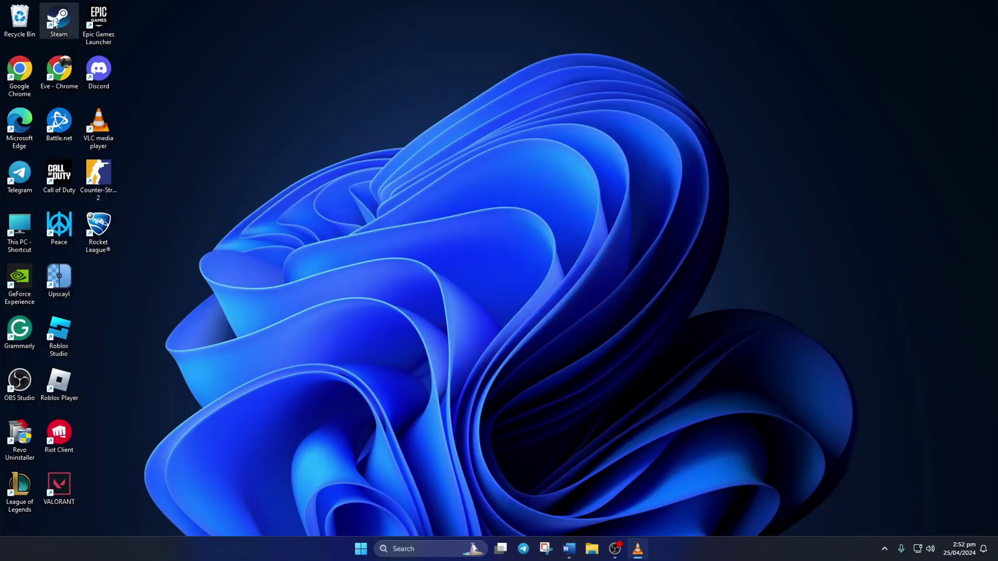
right_click(52, 21)
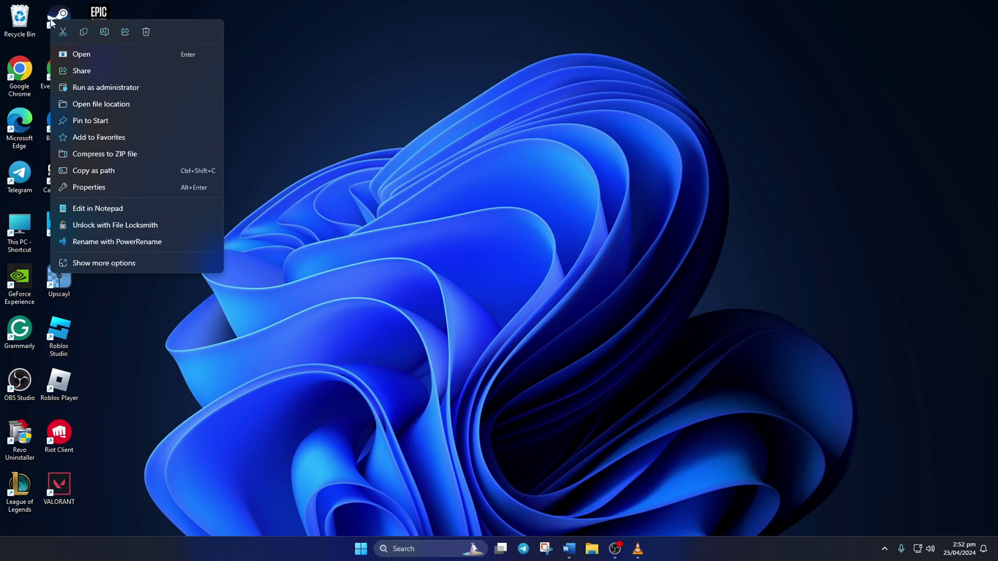
click(129, 105)
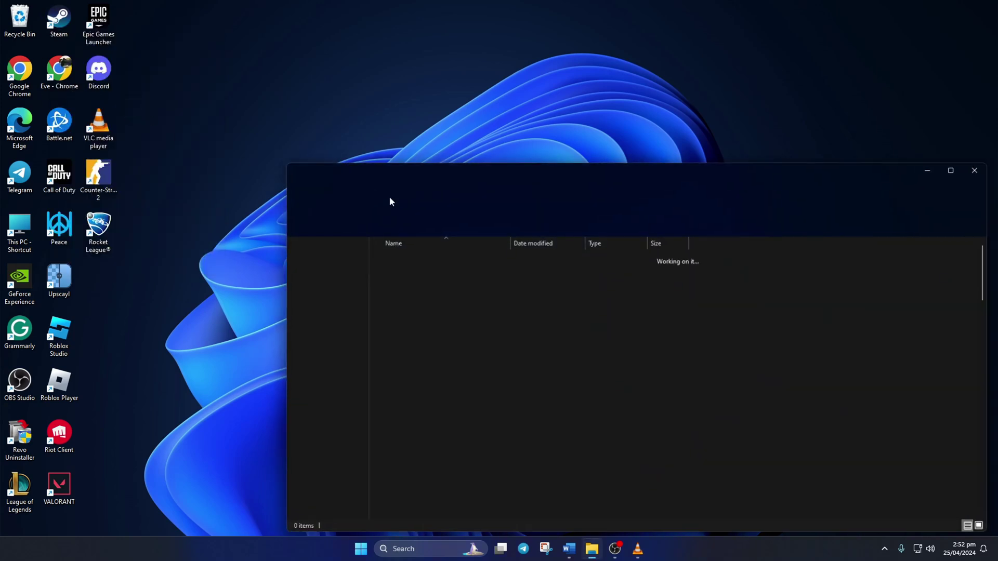
Delete the appcache folder from C:\Program Files (x86)\Steam
scroll(567, 450, up, 13)
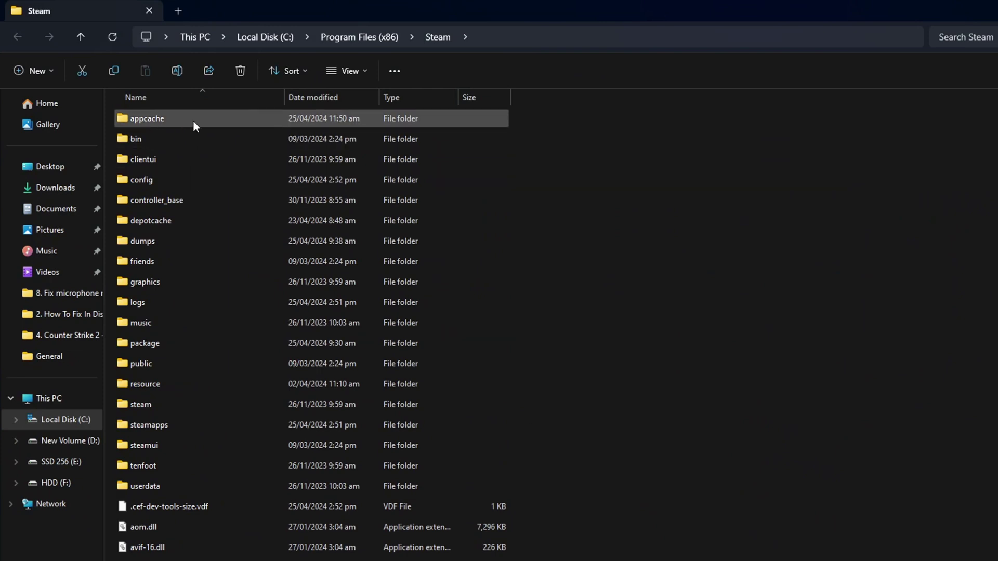
click(193, 120)
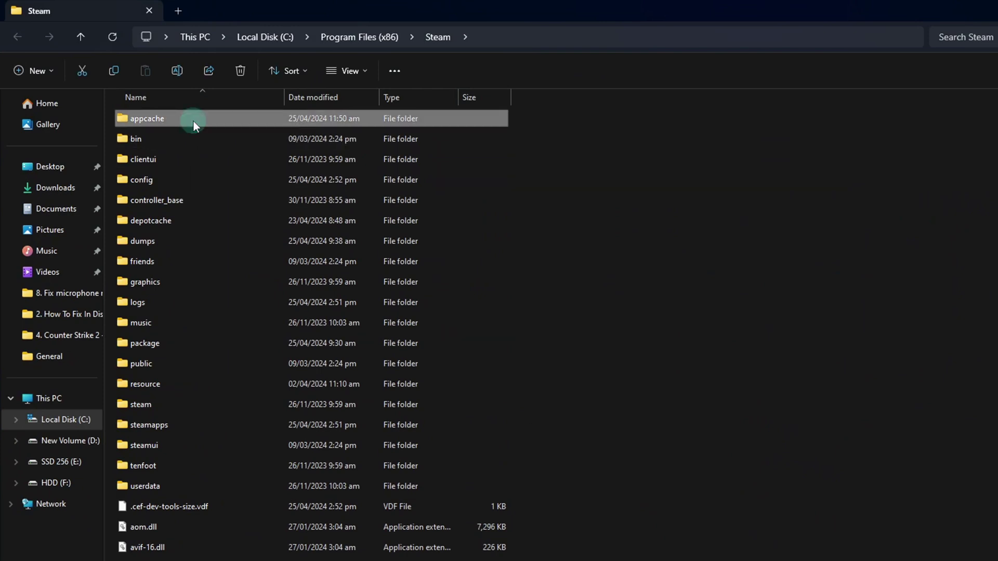
click(240, 70)
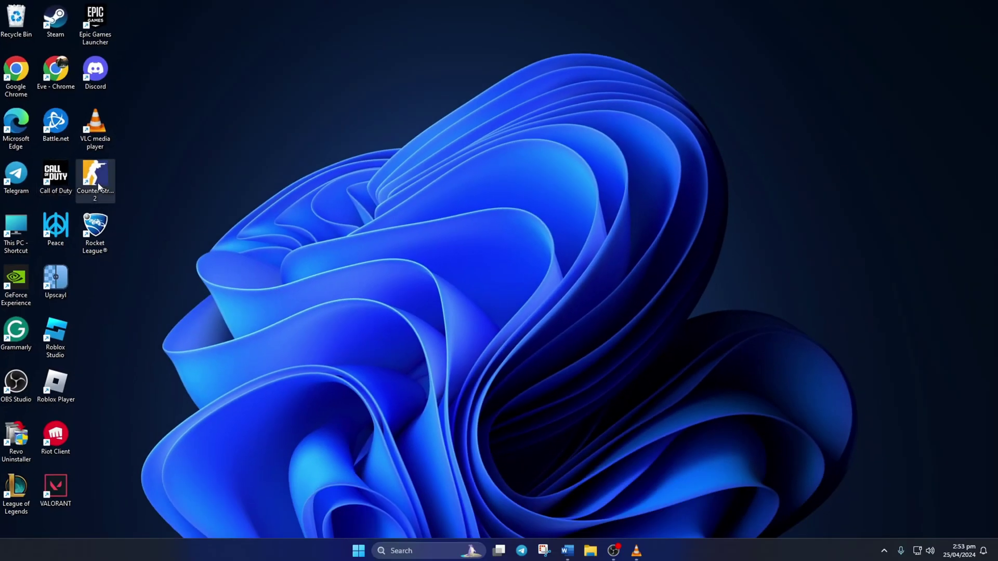
Relaunch Steam and open Counter-Strike 2's properties from the library home
click(98, 187)
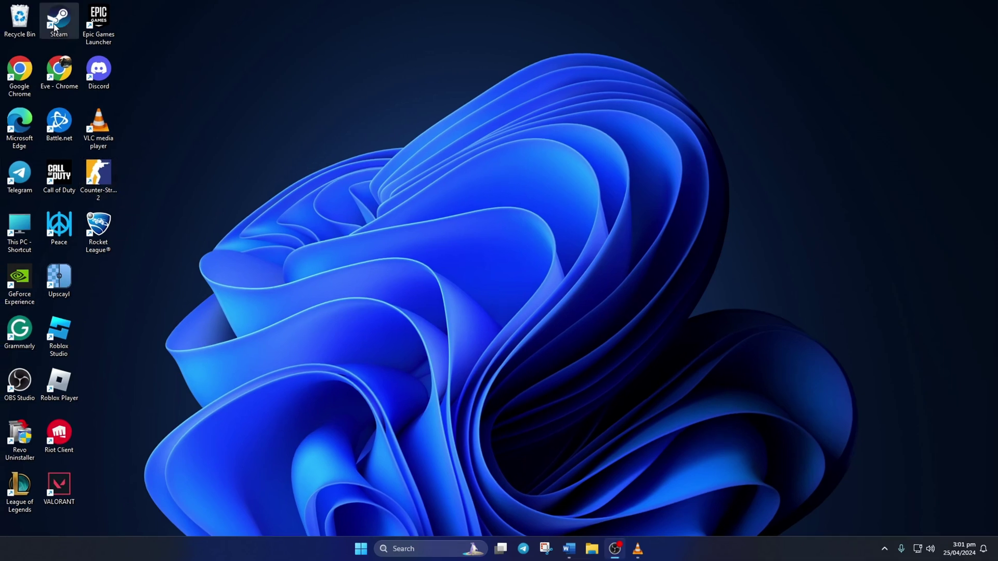
double_click(58, 20)
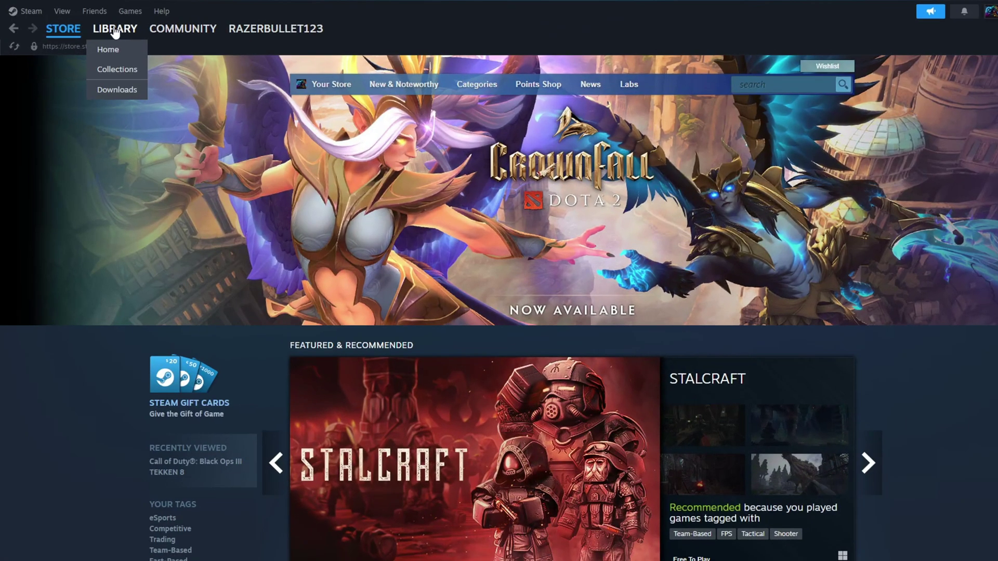
click(96, 42)
right_click(89, 168)
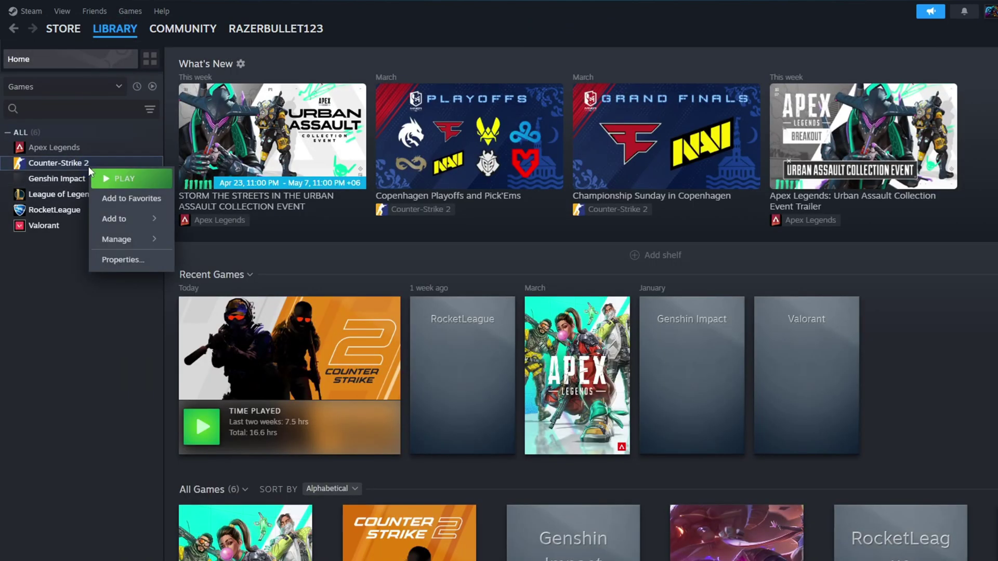
click(125, 260)
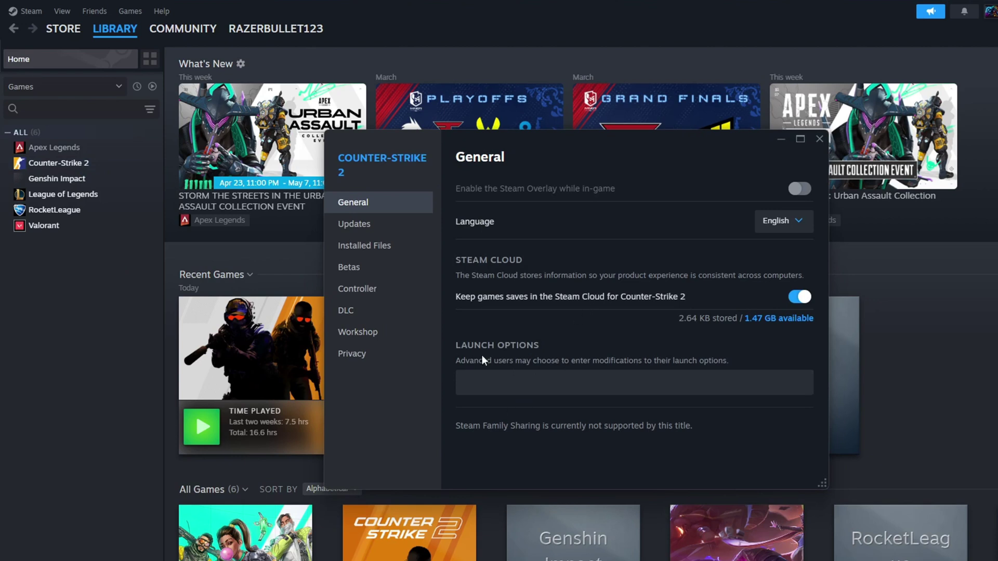
Paste -allow_third_party_software into Counter-Strike 2's launch options and close its properties
click(500, 381)
text(-allow_third_party_software)
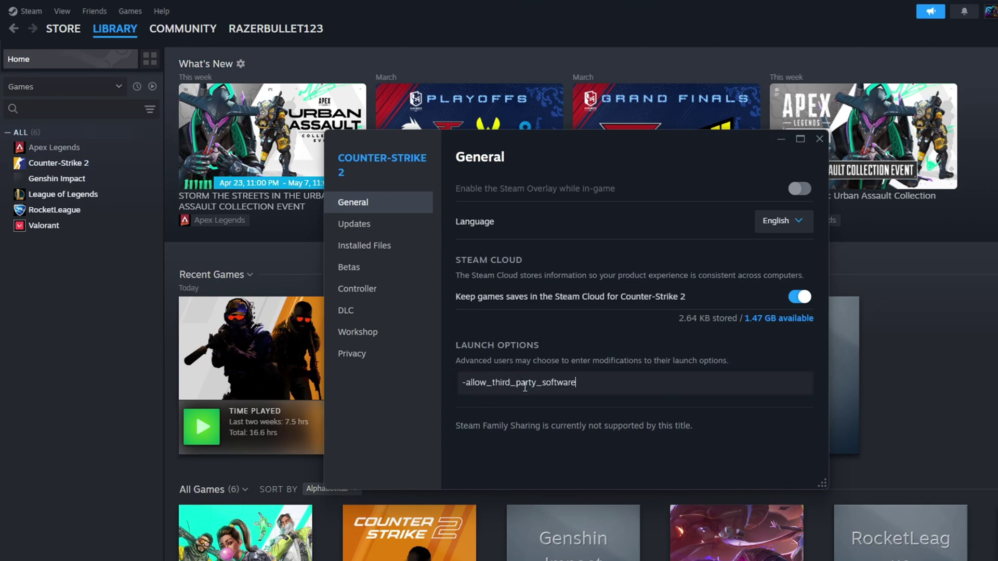
drag(586, 386, 417, 380)
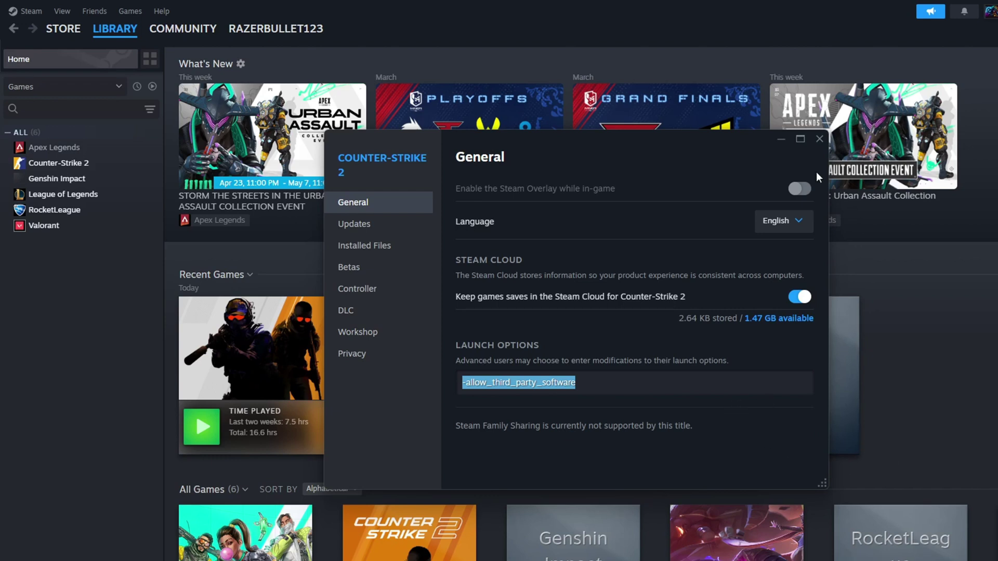
click(823, 139)
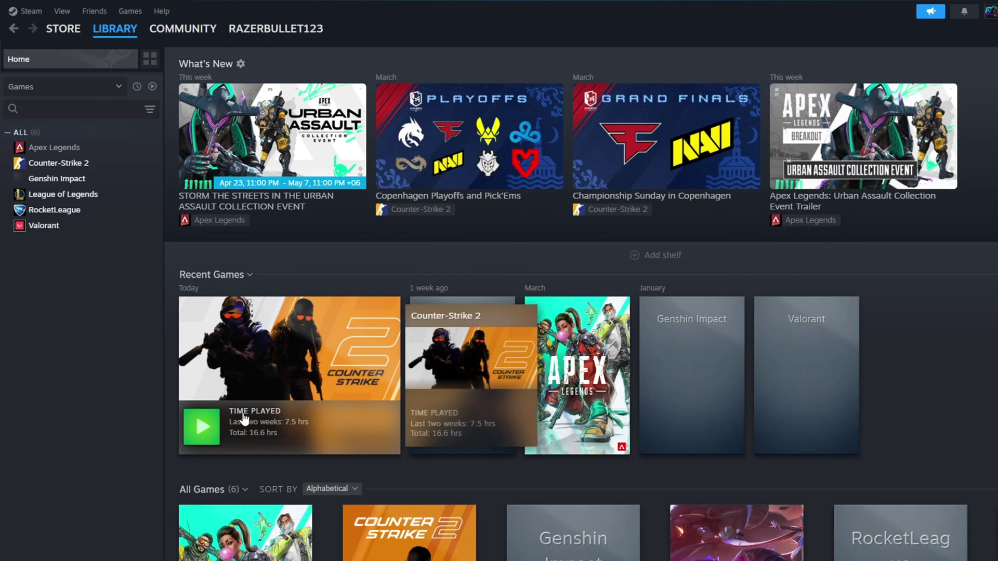
Set Counter-Strike 2's launch options to -dx11 and close its properties
right_click(104, 162)
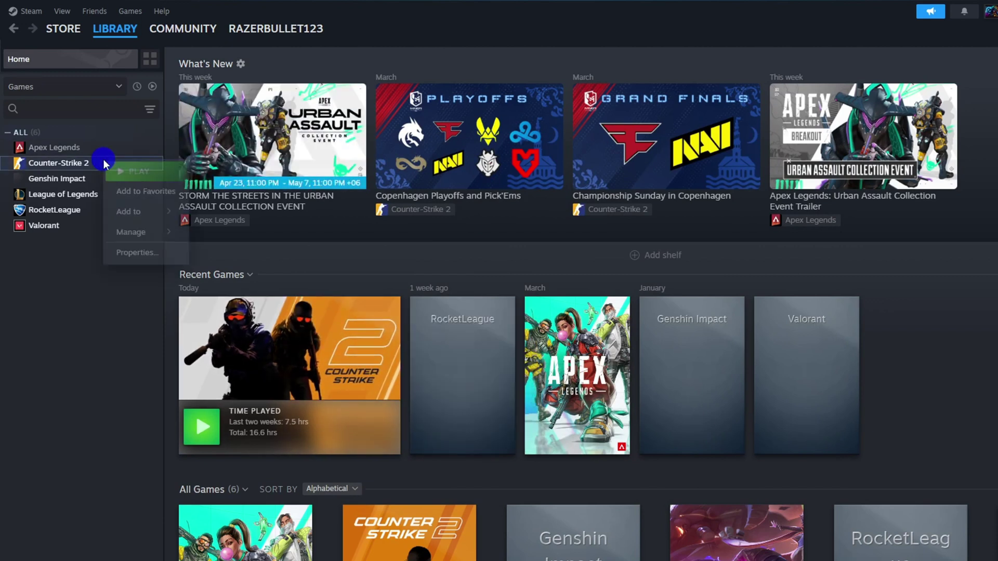
click(141, 253)
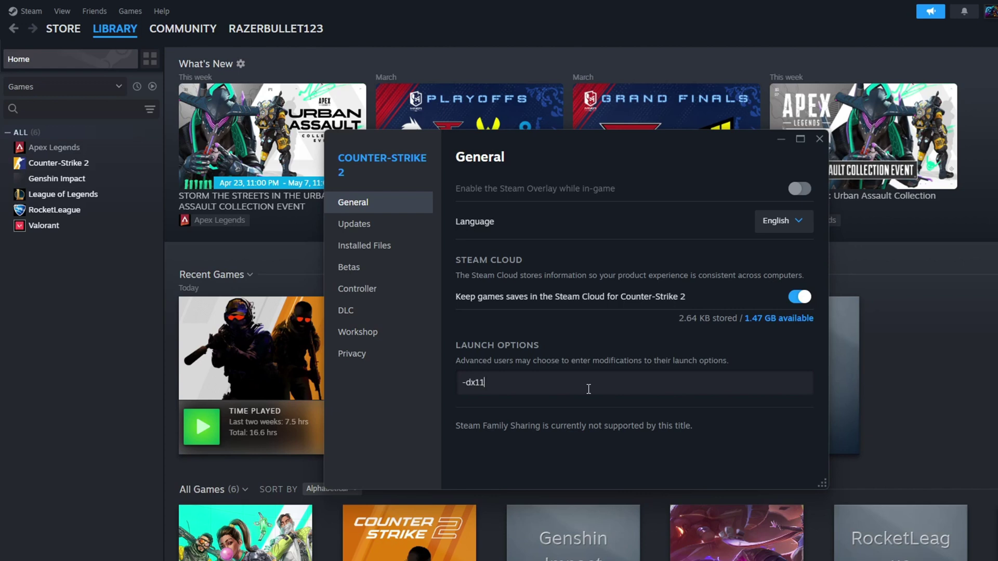
click(497, 381)
click(819, 139)
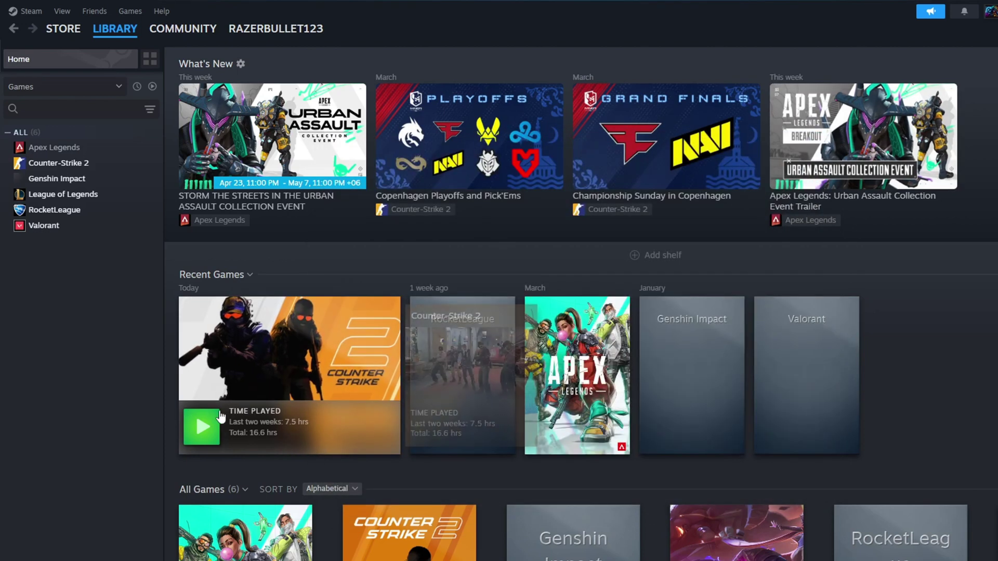
Reopen Counter-Strike 2's properties and replace the launch option with -force-opengl
right_click(102, 164)
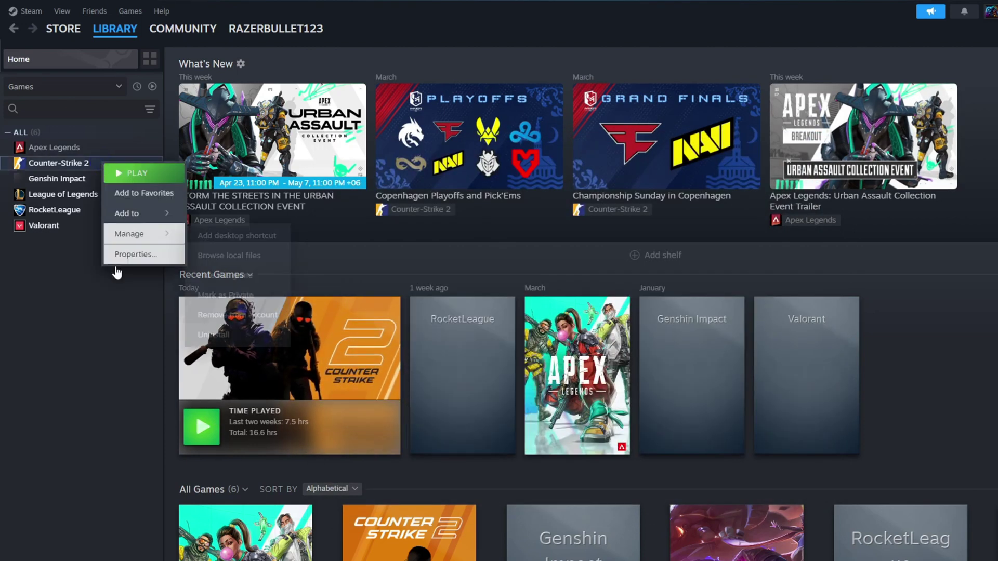
click(134, 254)
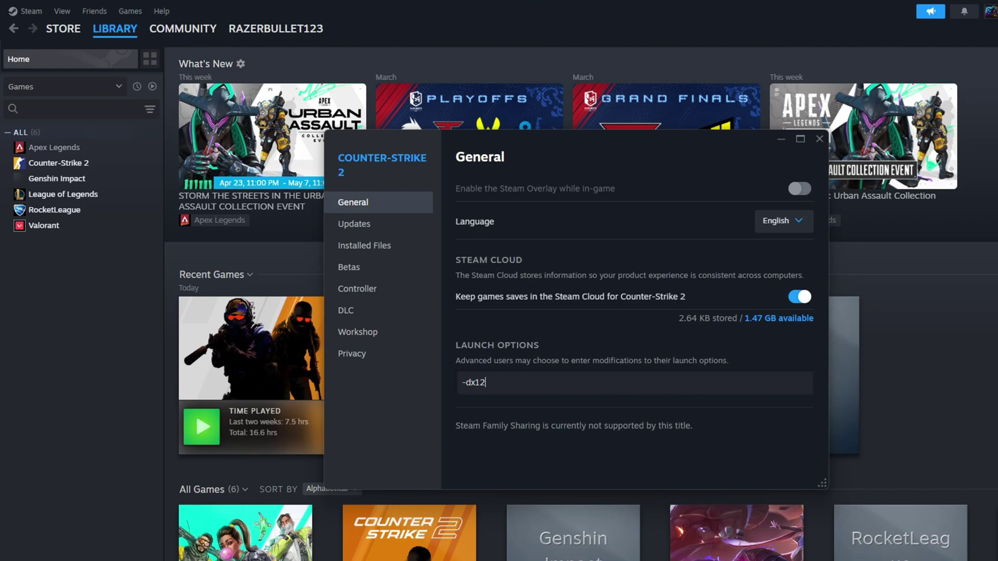
key(ctrl+a)
text(-force-ope)
Relaunch Steam and verify Counter-Strike 2's installed files until all 2829 validate
double_click(502, 386)
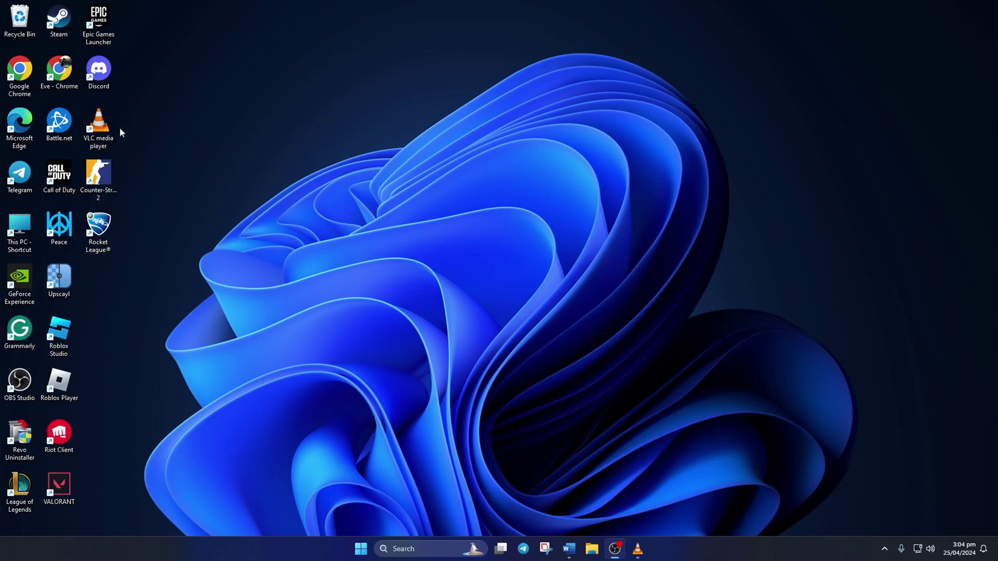
double_click(64, 28)
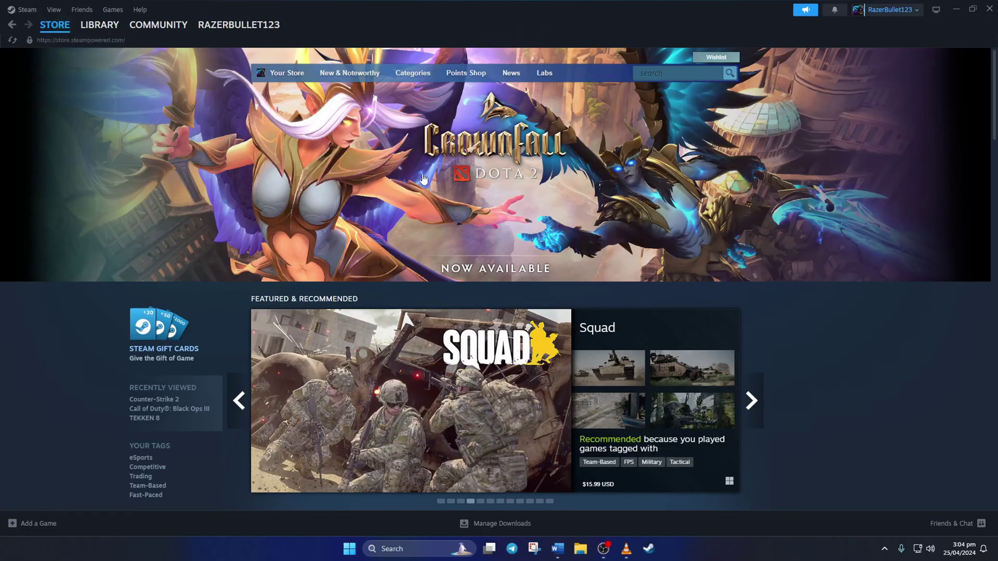
click(99, 27)
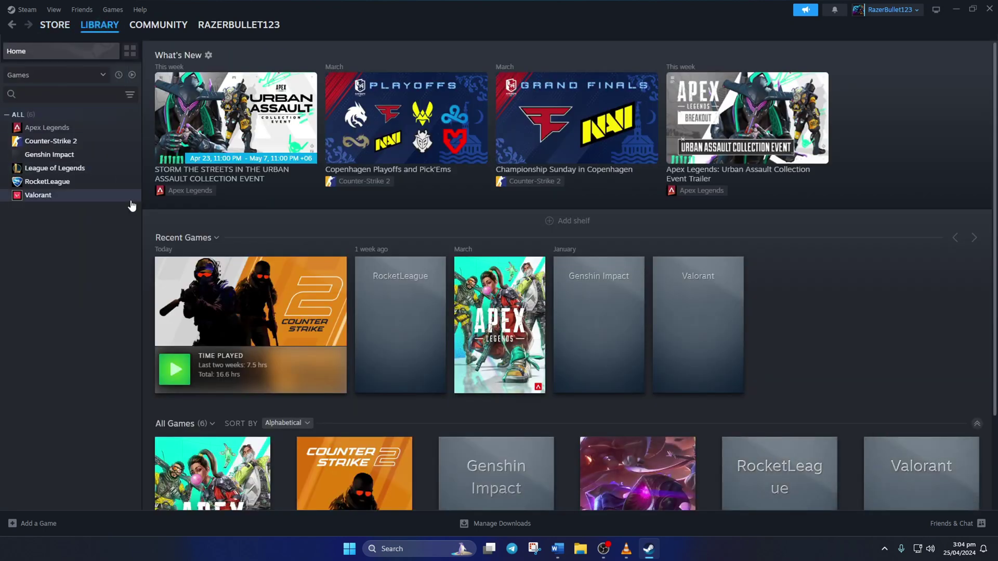
right_click(77, 143)
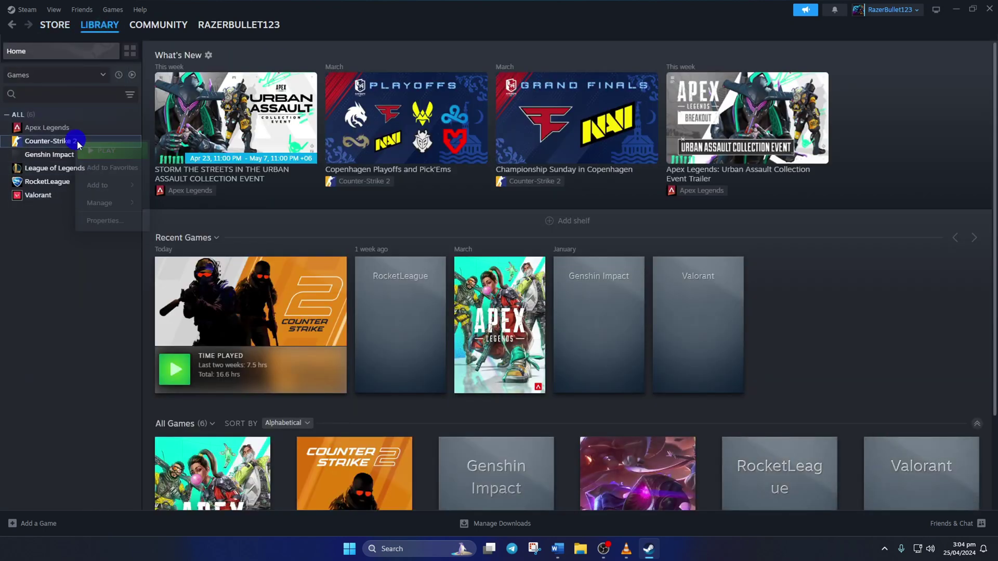
click(115, 222)
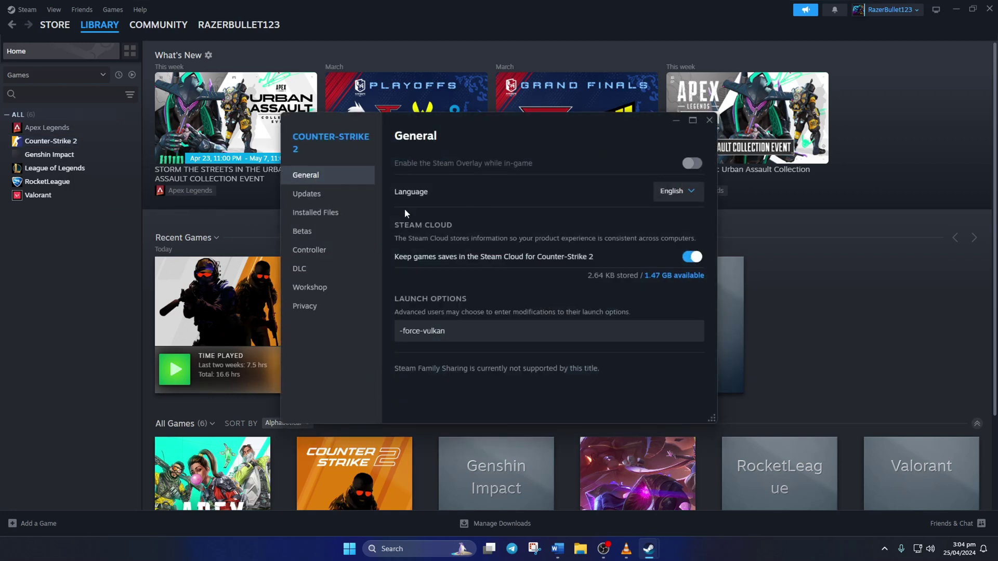
click(343, 214)
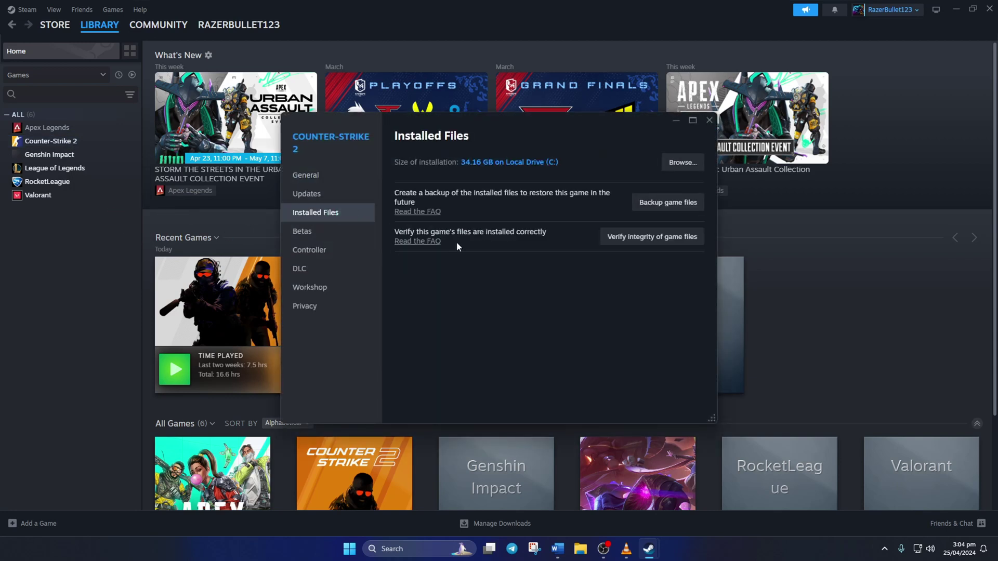
click(652, 238)
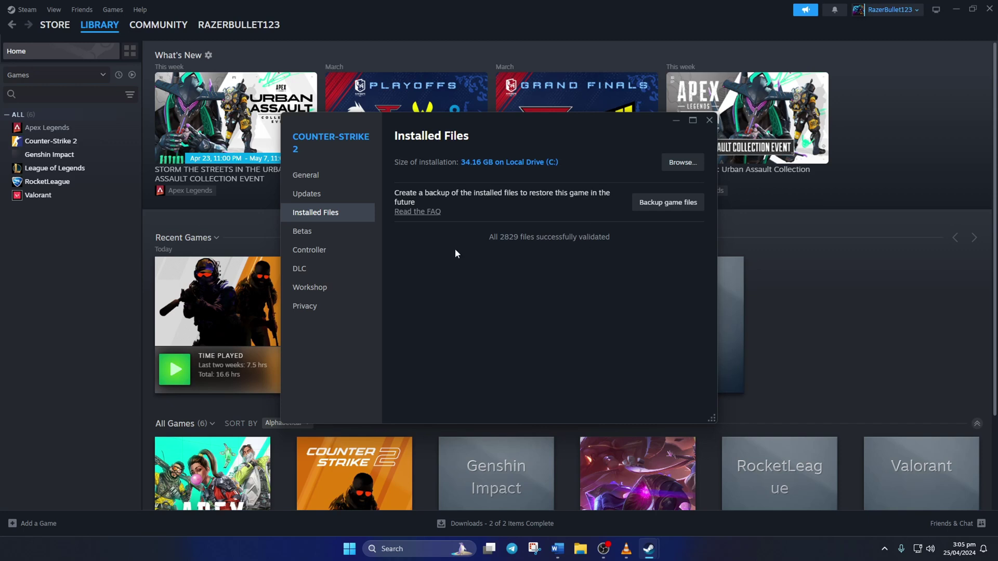
Close Steam and run a Windows Update check in Settings, which reports up to date
click(708, 121)
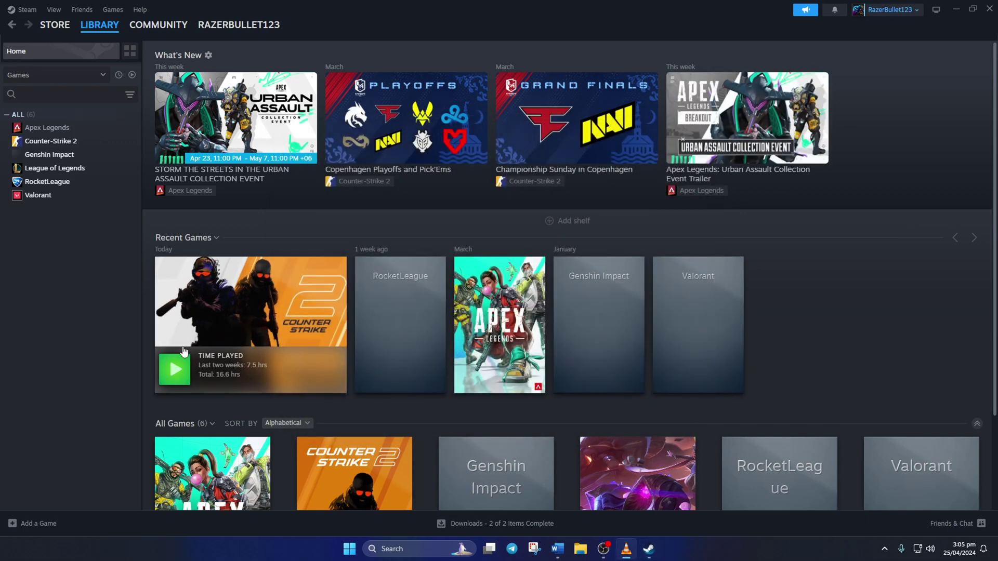
click(989, 9)
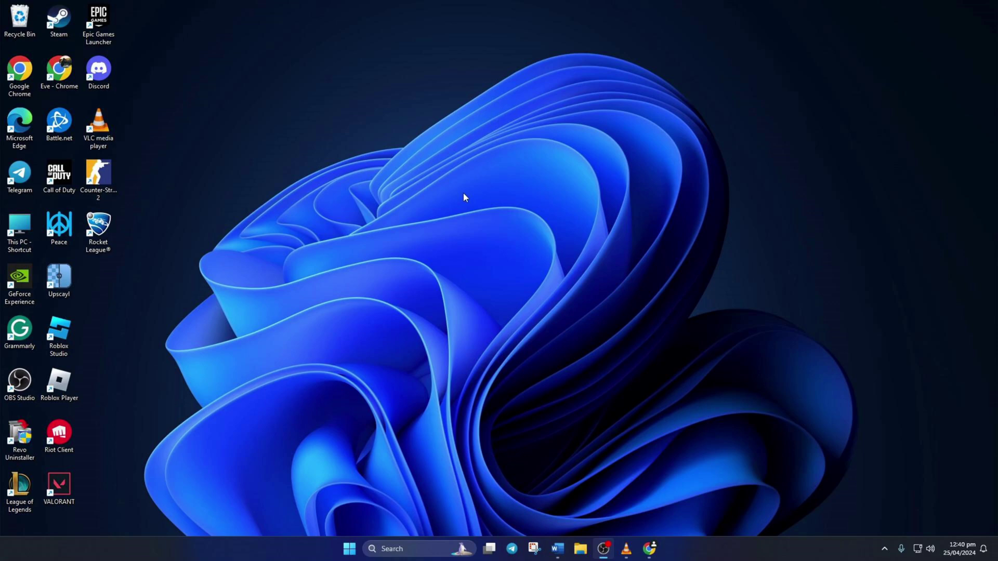
click(349, 548)
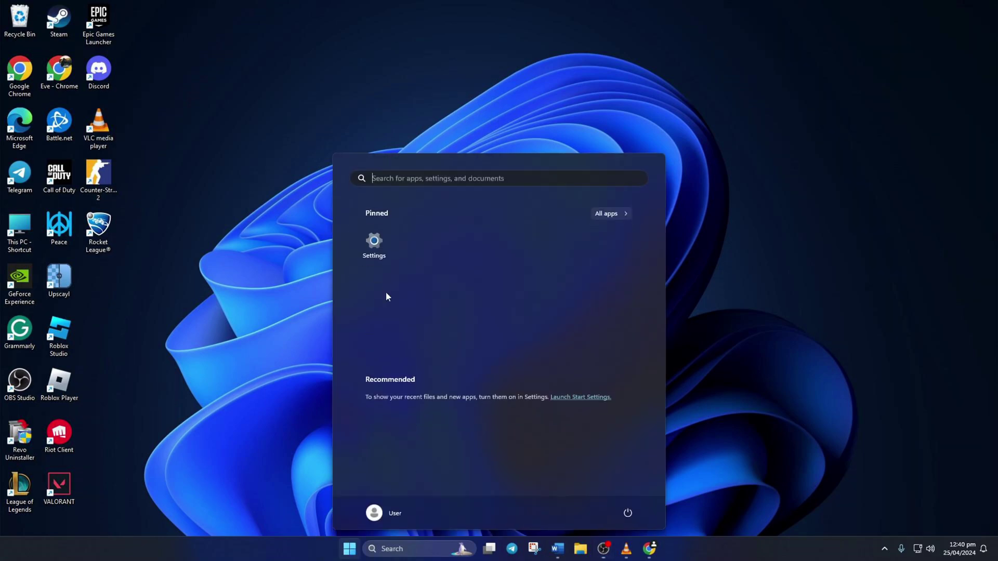
click(372, 245)
click(59, 340)
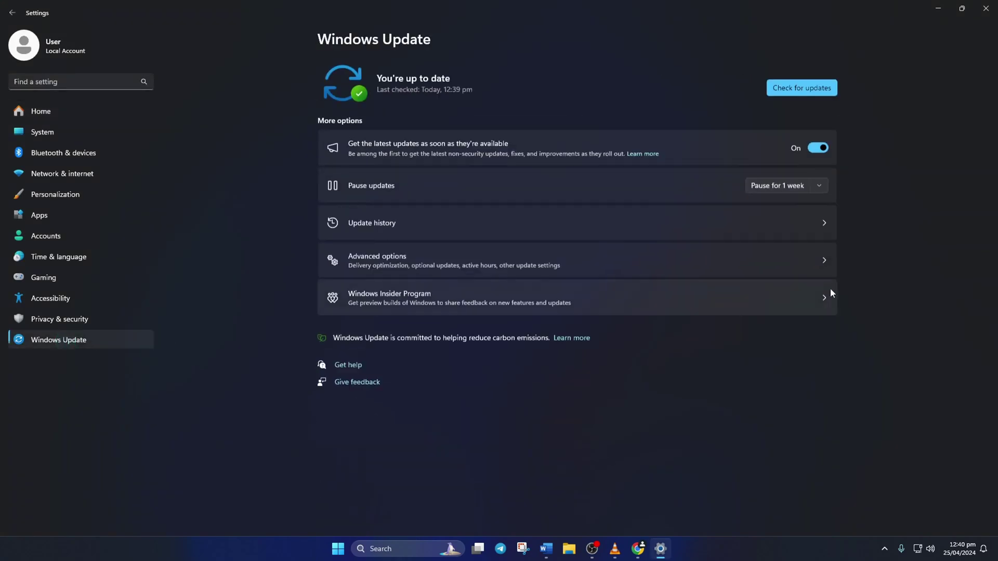
click(803, 88)
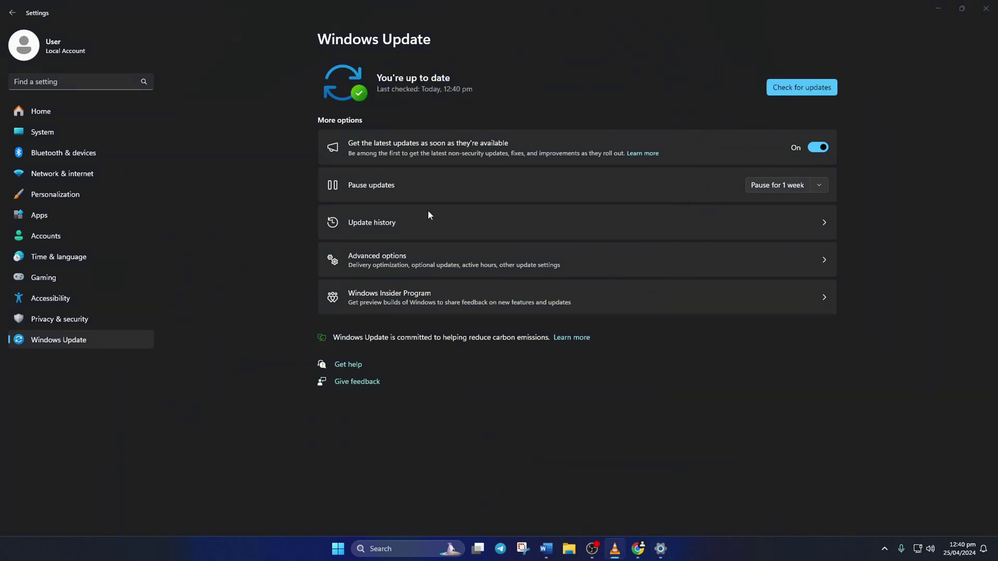
Search 'device' to open Device Manager maximized and expand Display adapters
click(402, 547)
text(device)
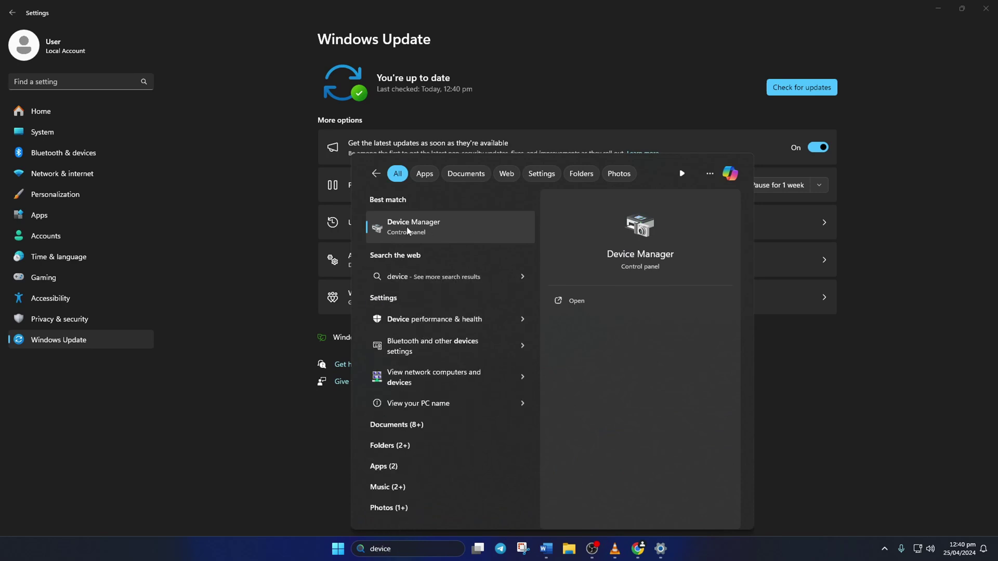
click(419, 230)
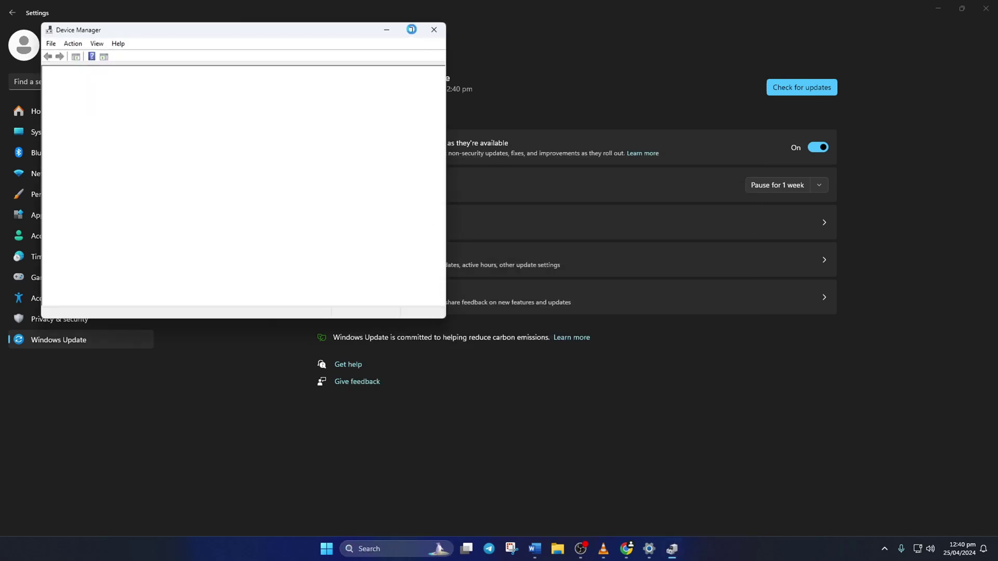
click(410, 31)
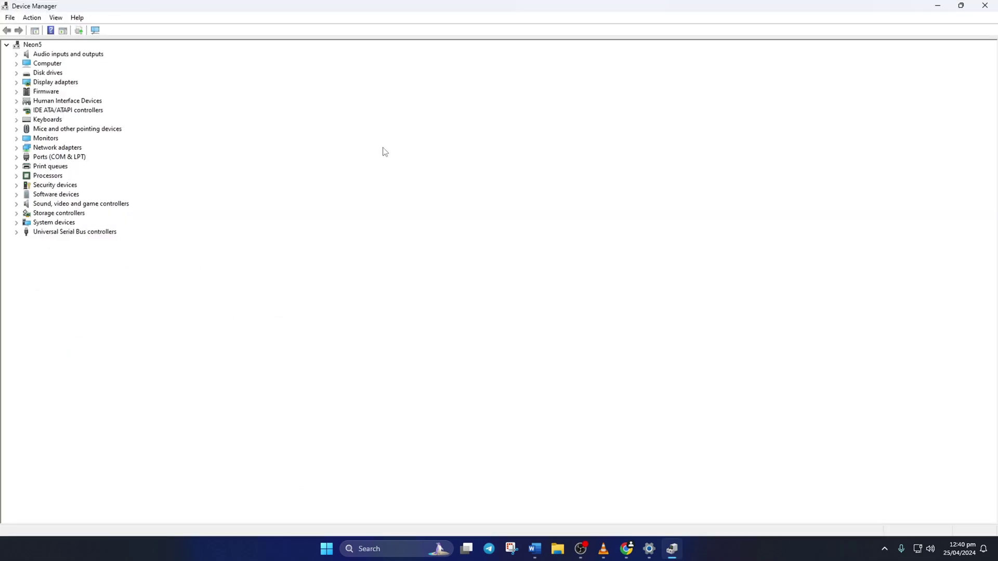
click(16, 82)
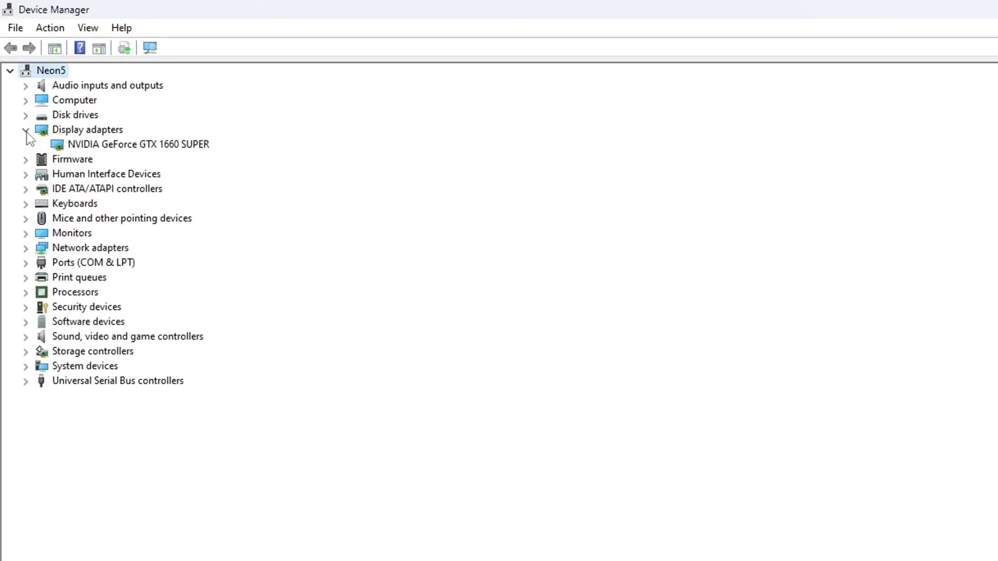
Auto-search drivers for the GeForce GTX 1660 SUPER, confirming the best is already installed
click(137, 145)
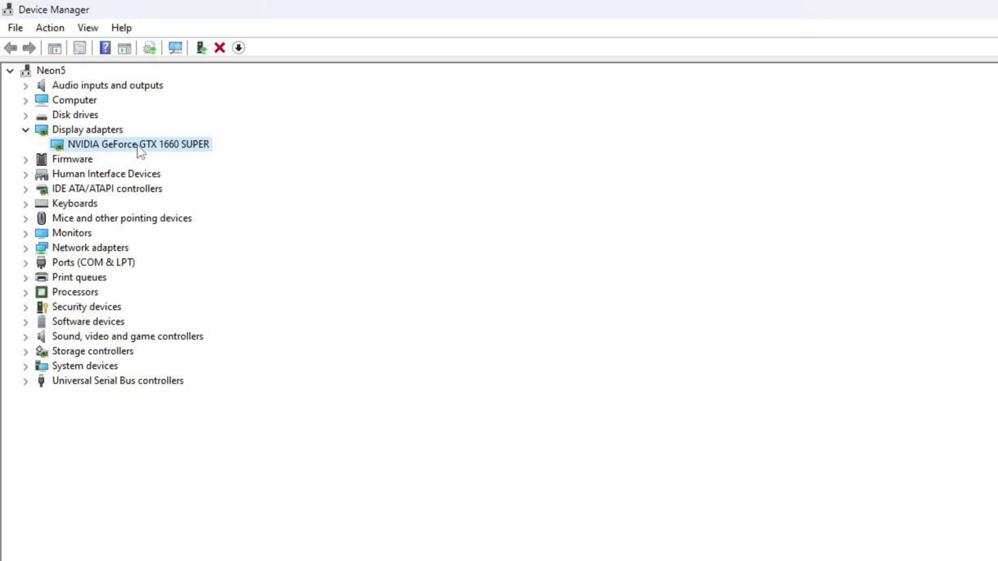
right_click(138, 145)
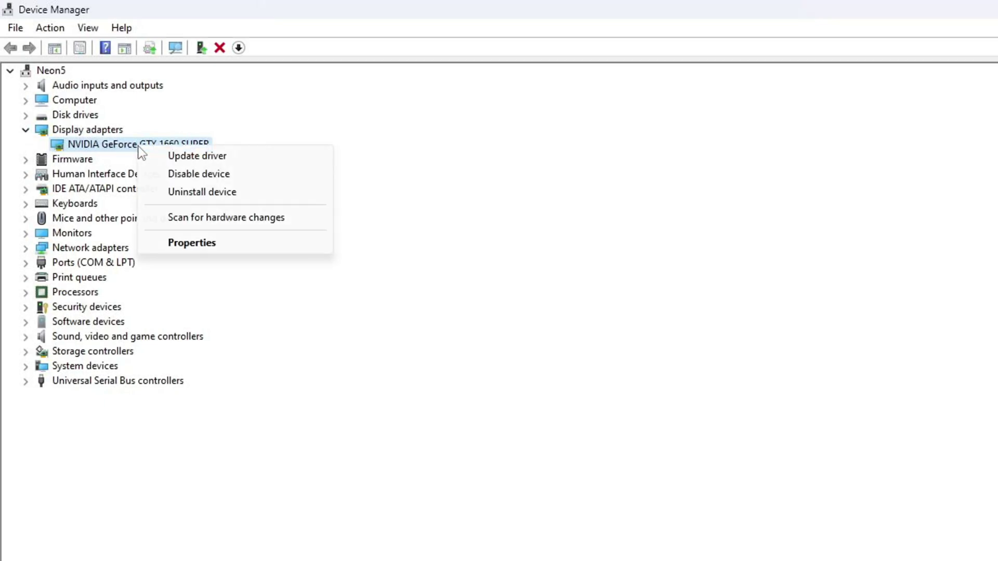
click(215, 158)
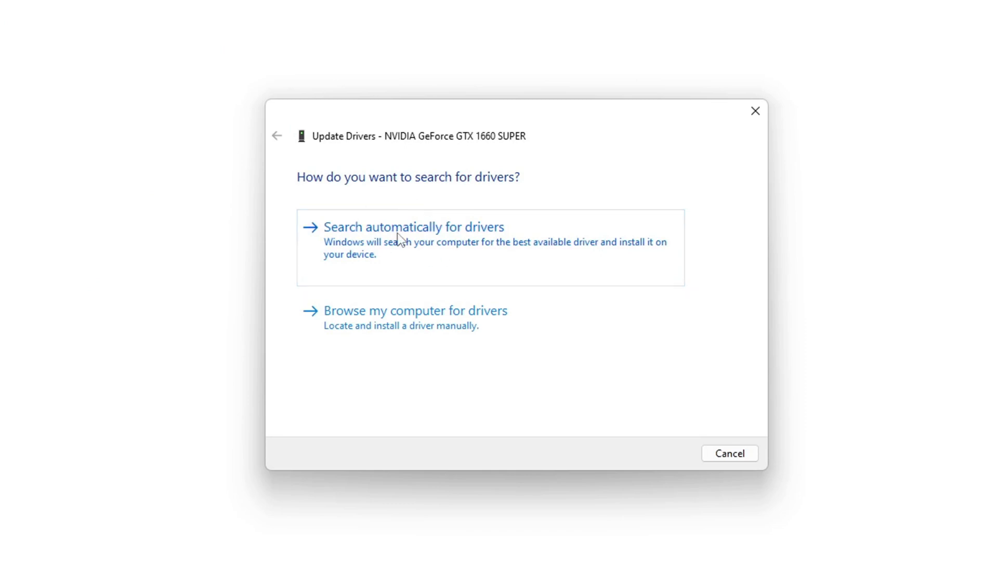
click(438, 244)
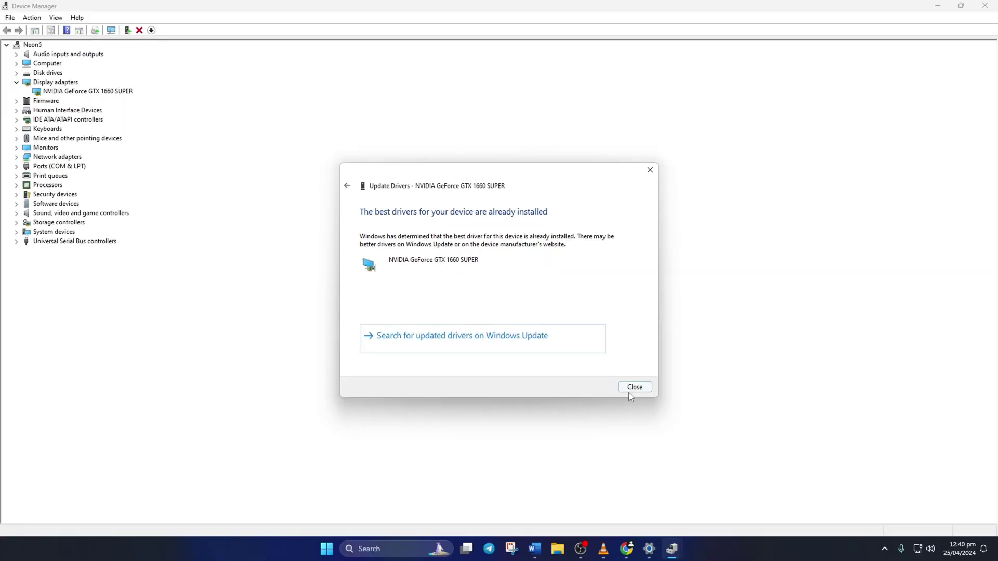
click(635, 388)
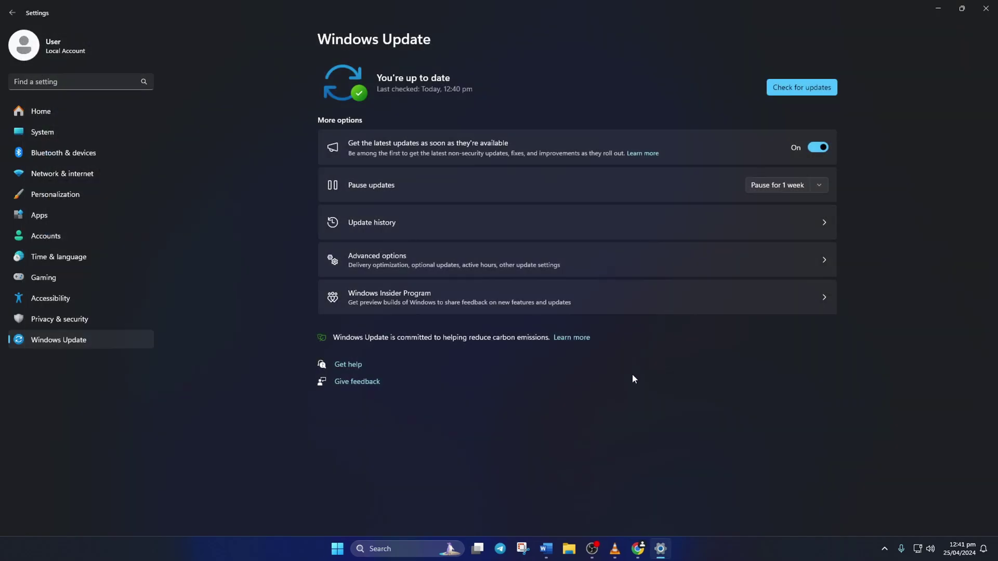
Close Settings and review Chrome's AMD 3015e and GeForce Game Ready Driver 552.22 pages
click(985, 8)
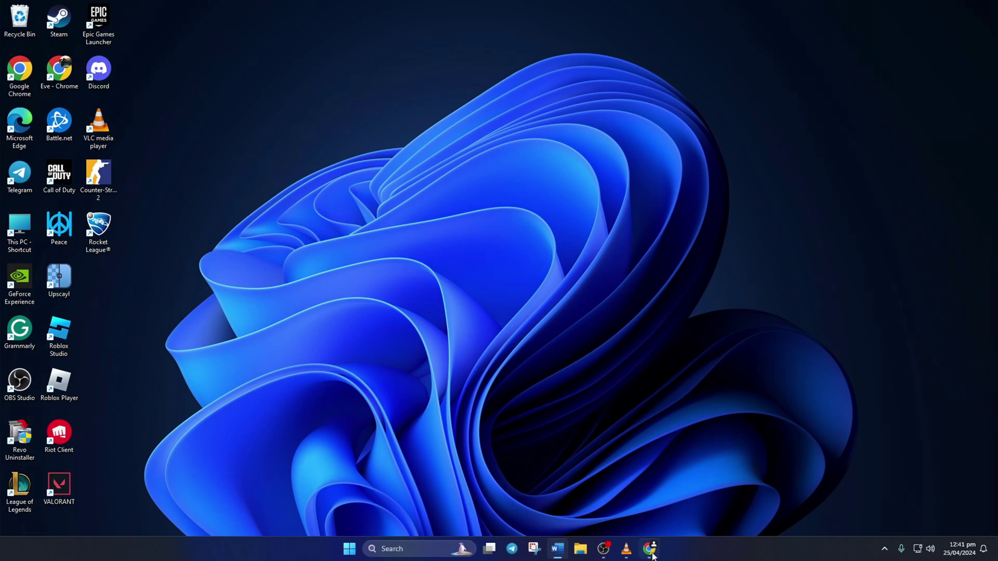
click(649, 549)
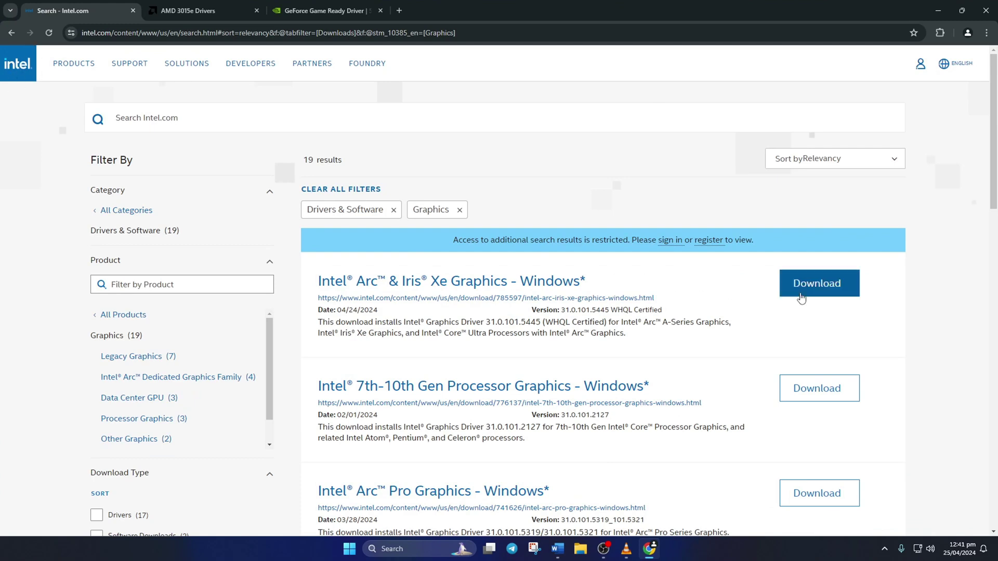
key(ctrl+Tab)
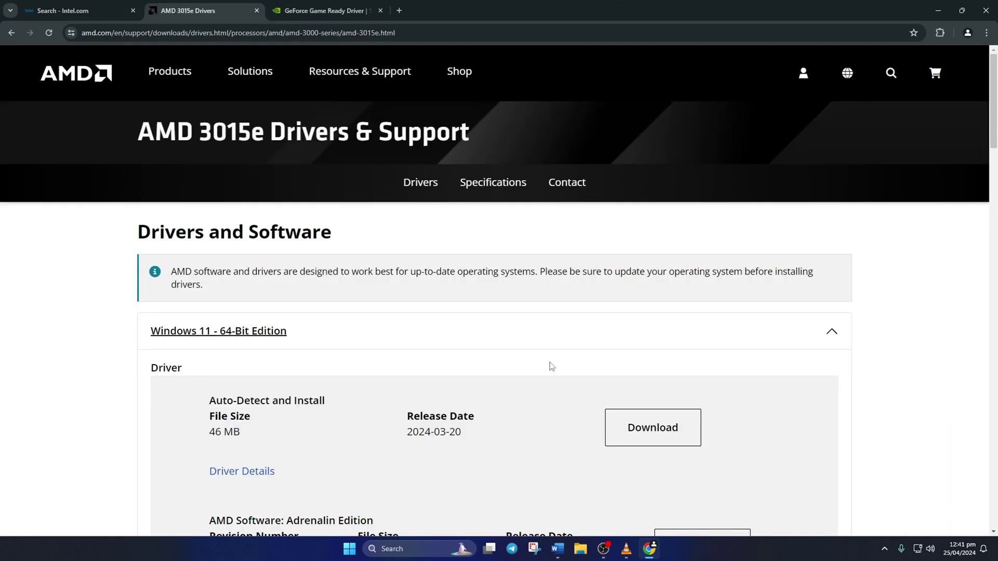
click(323, 9)
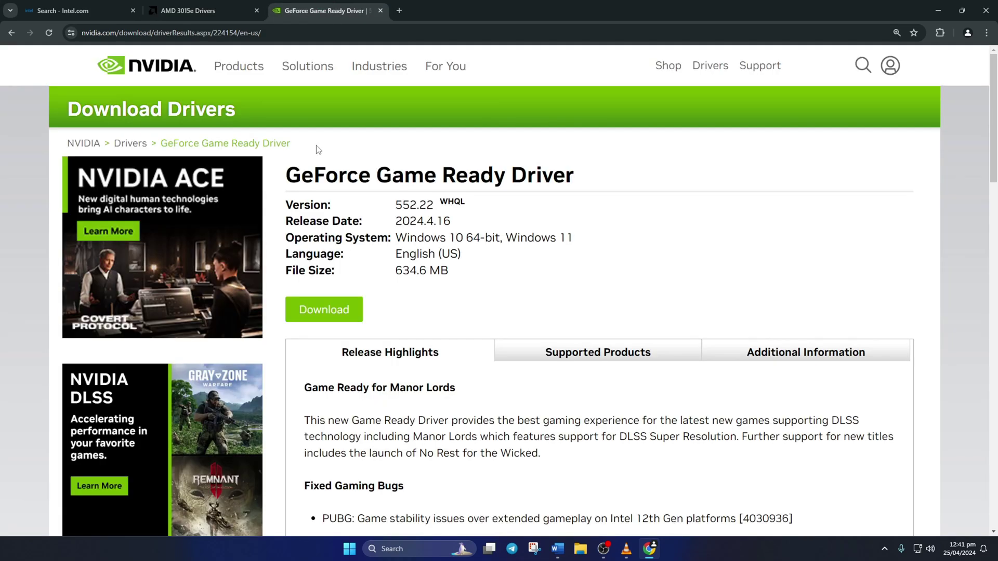
Restart the computer from the Start menu's power options
click(349, 549)
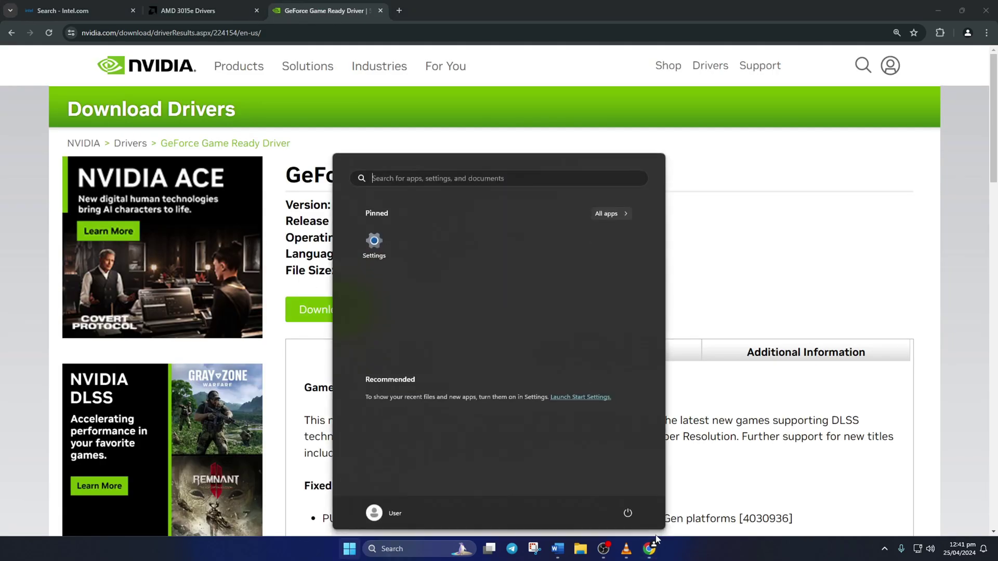
click(627, 514)
click(622, 491)
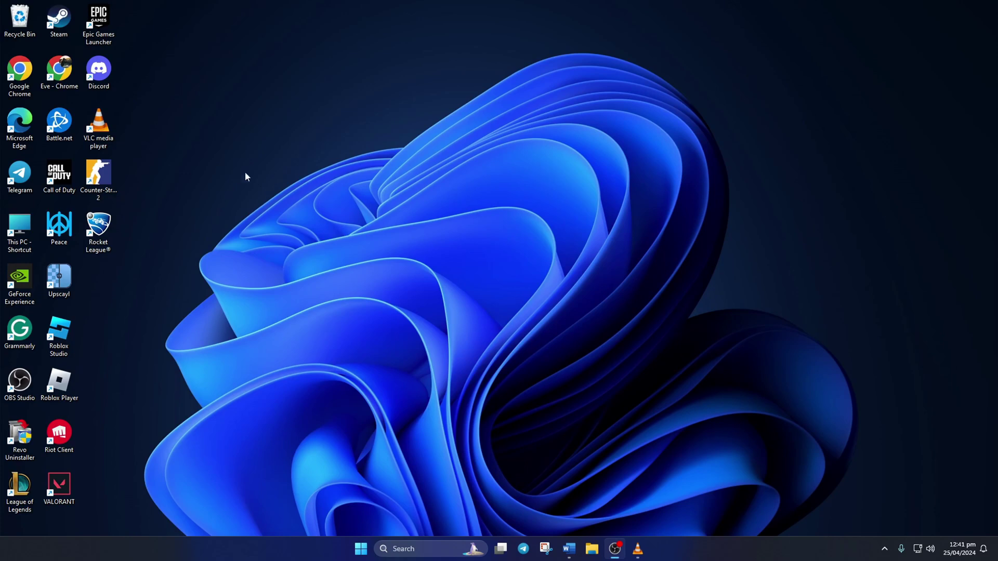
Launch Counter-Strike 2 from the desktop icon to its main menu, then quit
click(99, 179)
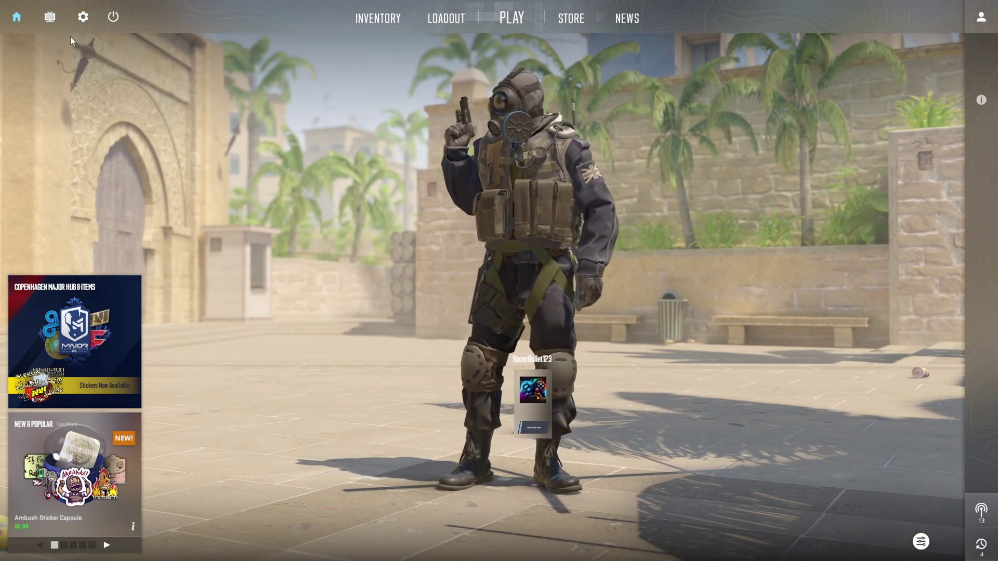
click(113, 16)
click(556, 315)
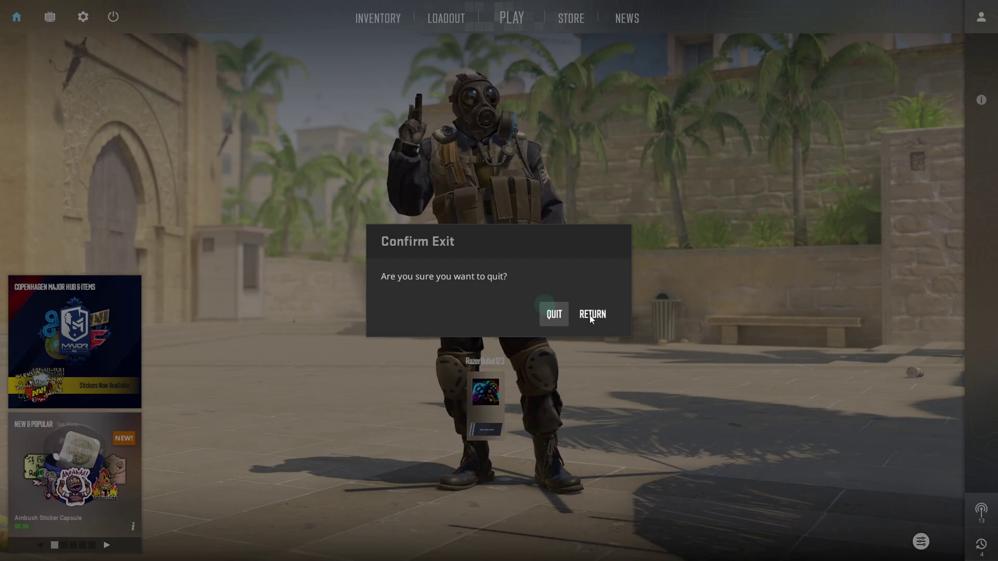